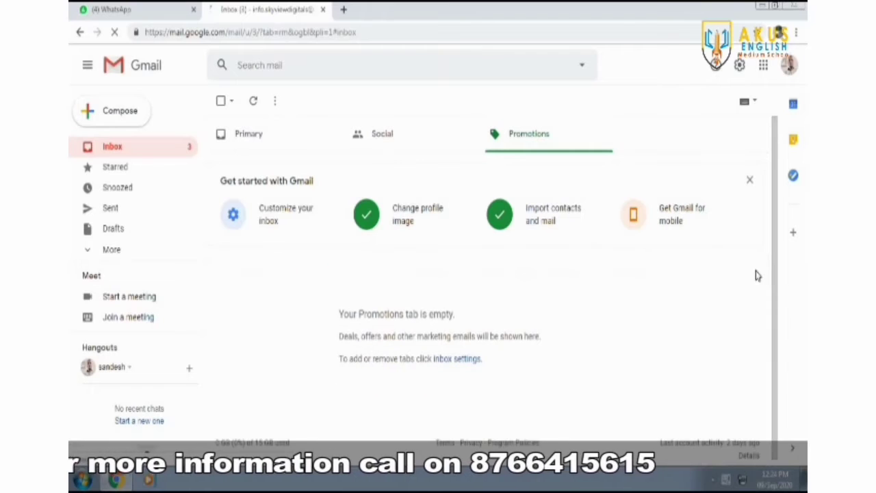
- Delete the three Primary conversations: Security alert, Funnels Confirmation and Google Account setup
click(229, 135)
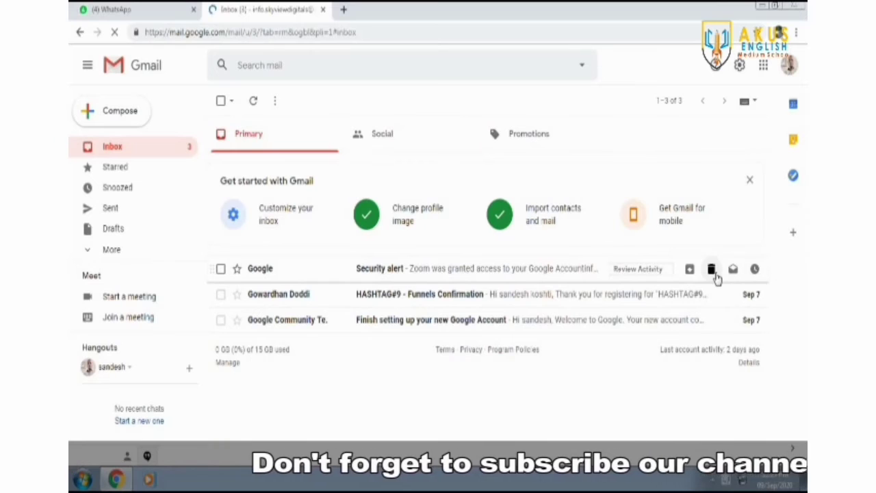
click(711, 270)
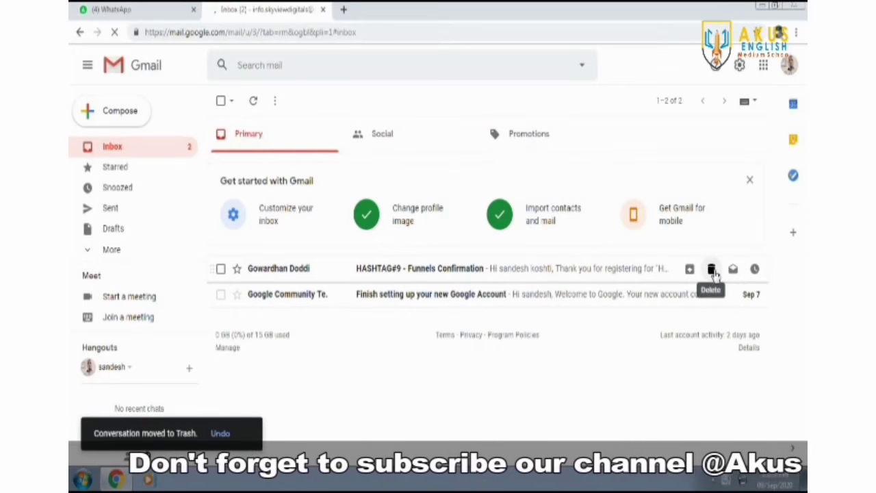
click(712, 269)
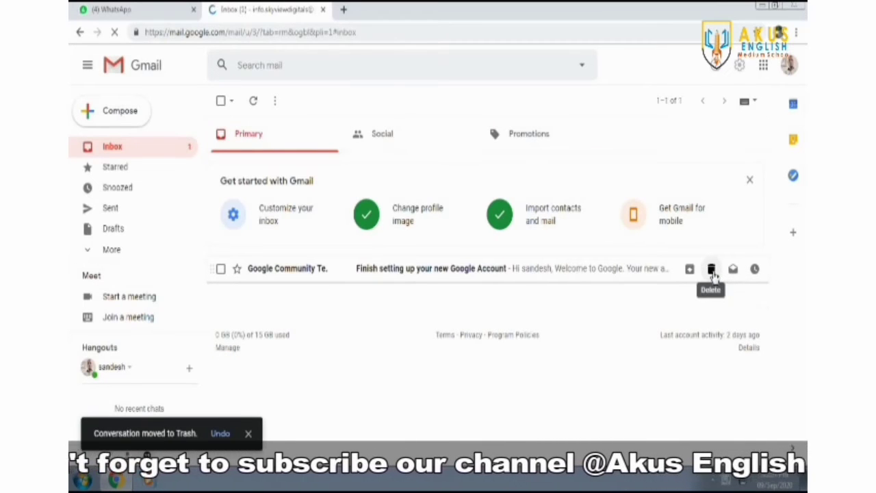
click(712, 270)
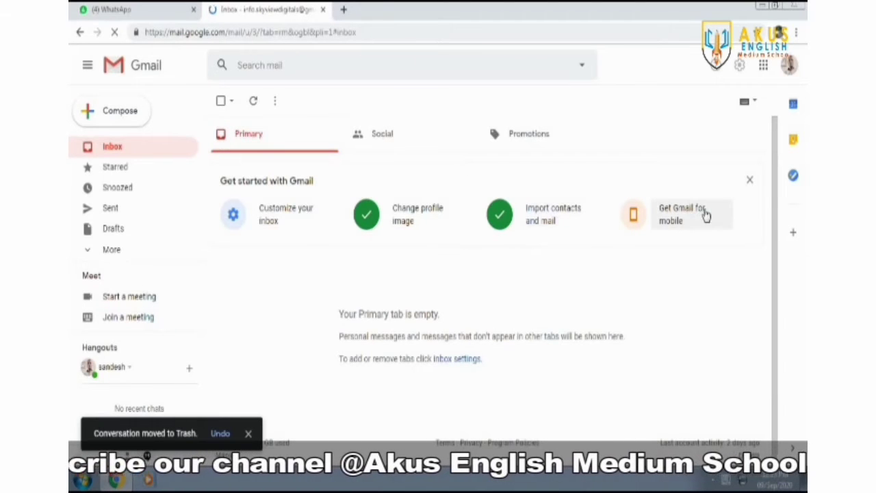
- Compose a draft to the recipient's e-mail with subject 'Welcome Mail' and a 'Hi' greeting by name
click(106, 116)
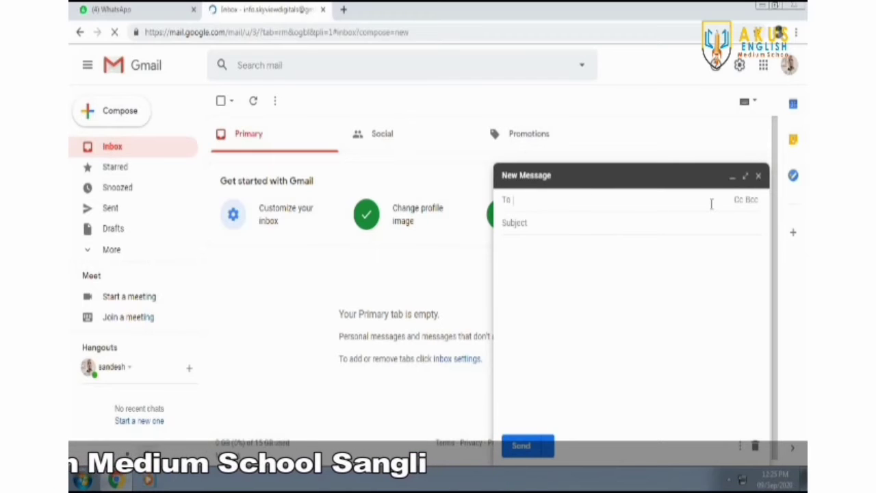
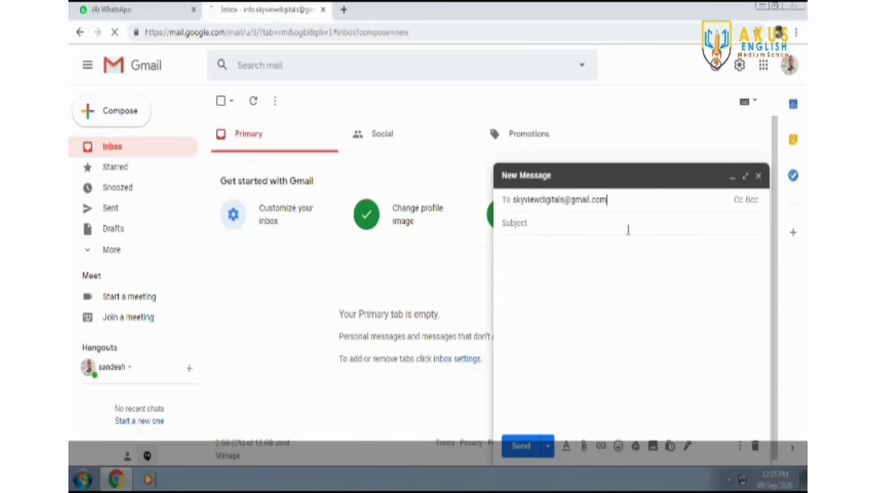
click(587, 228)
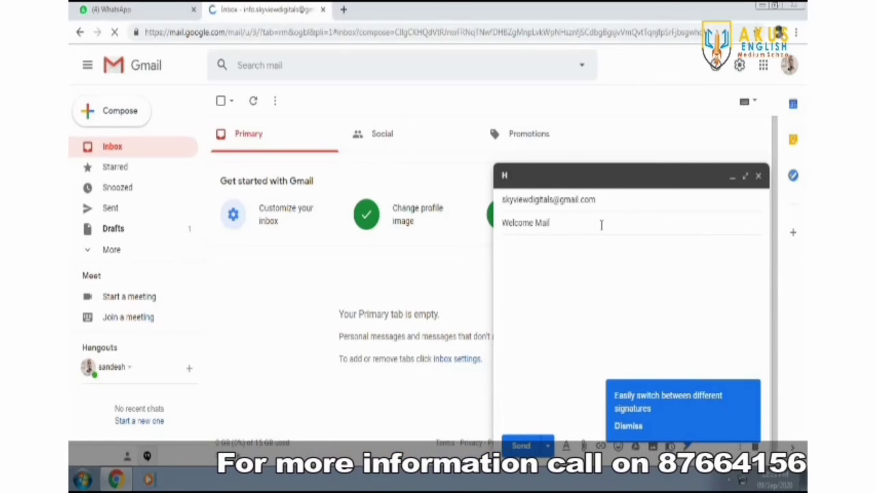
click(575, 245)
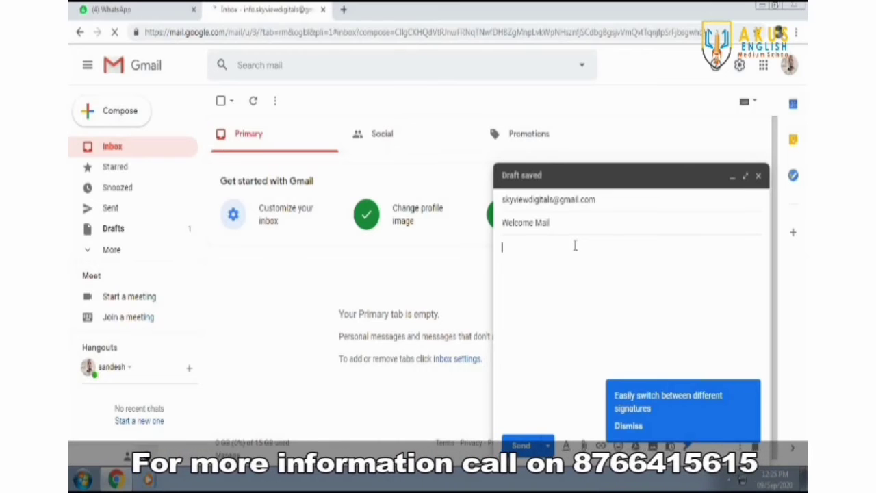
text(Hi San)
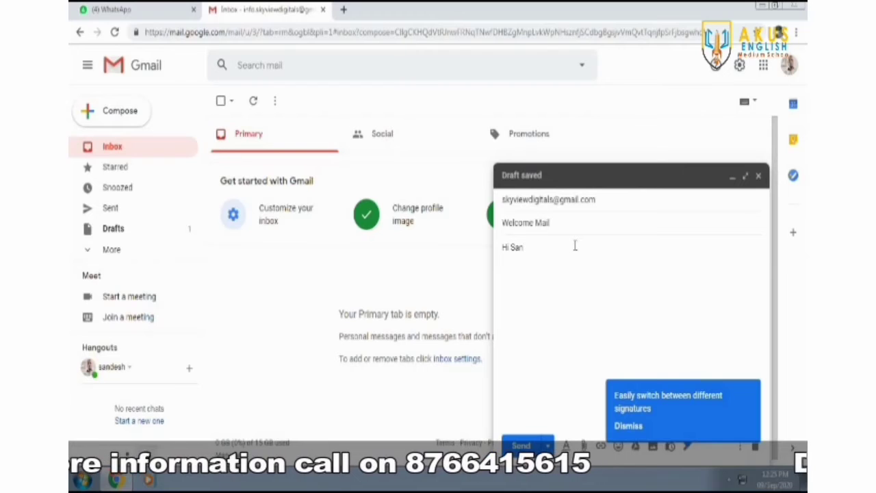
text(desh)
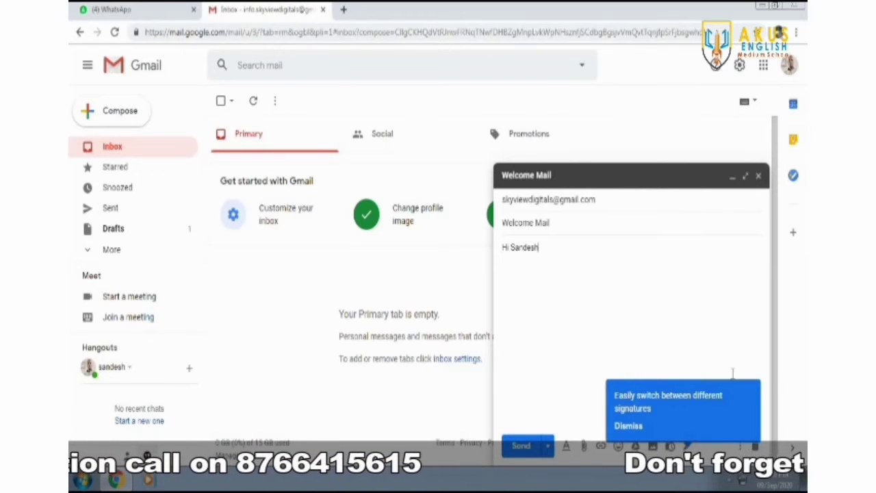
click(628, 425)
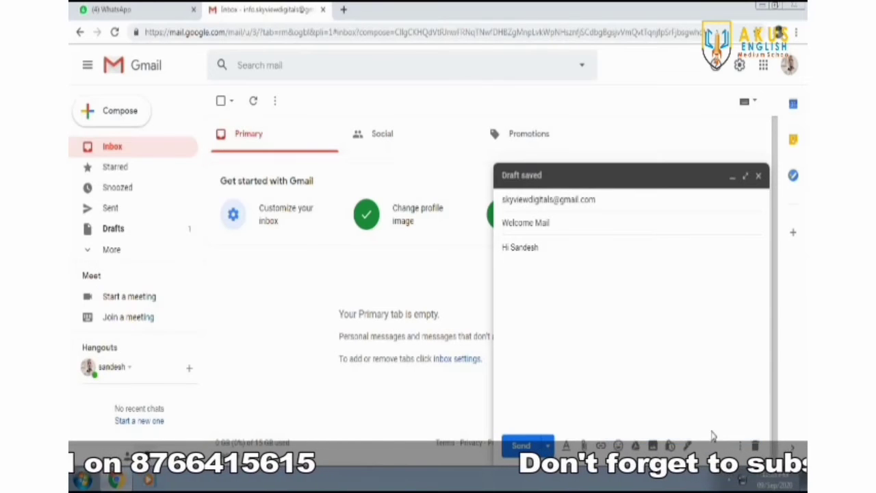
- Set the greeting line in the Comic Sans MS font
click(566, 446)
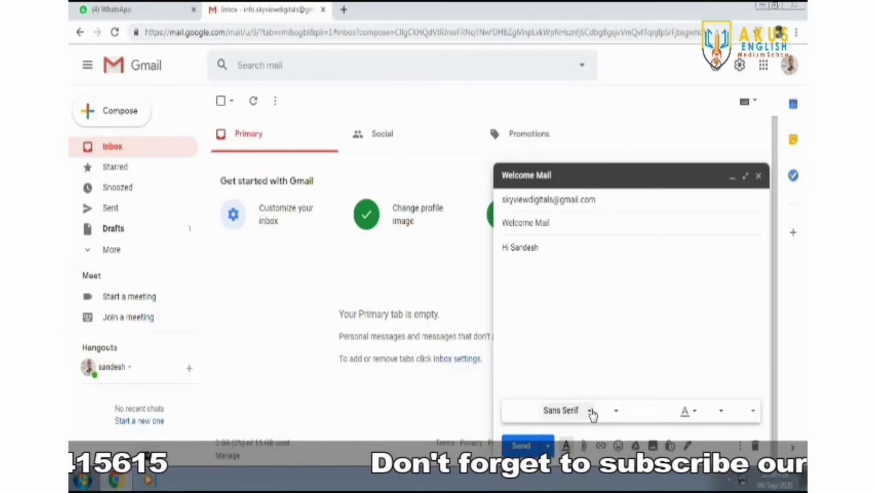
drag(579, 247, 483, 253)
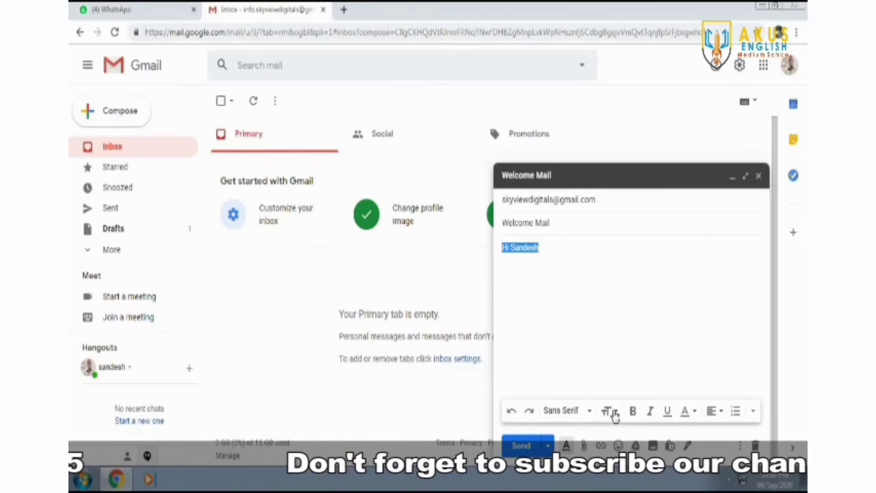
click(586, 411)
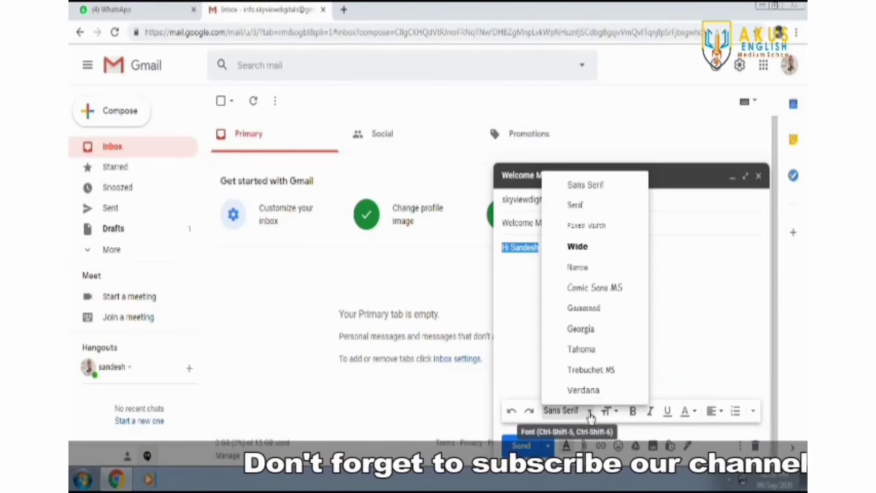
click(605, 249)
click(631, 318)
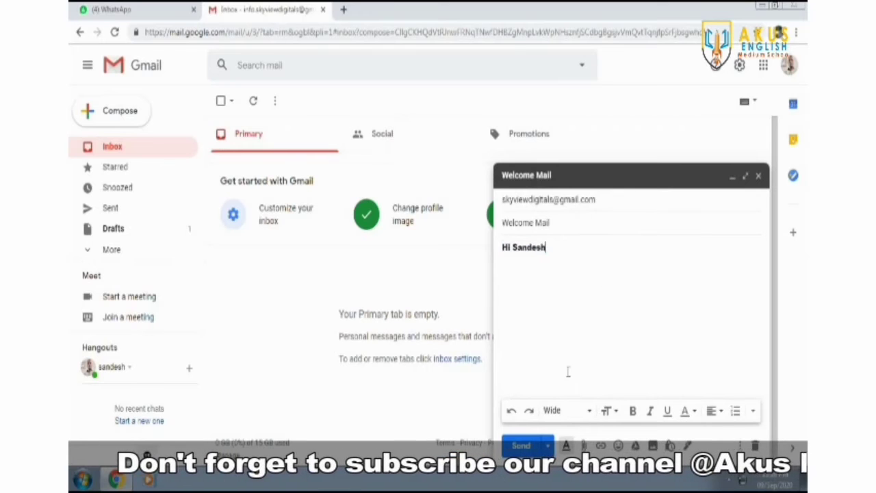
click(586, 410)
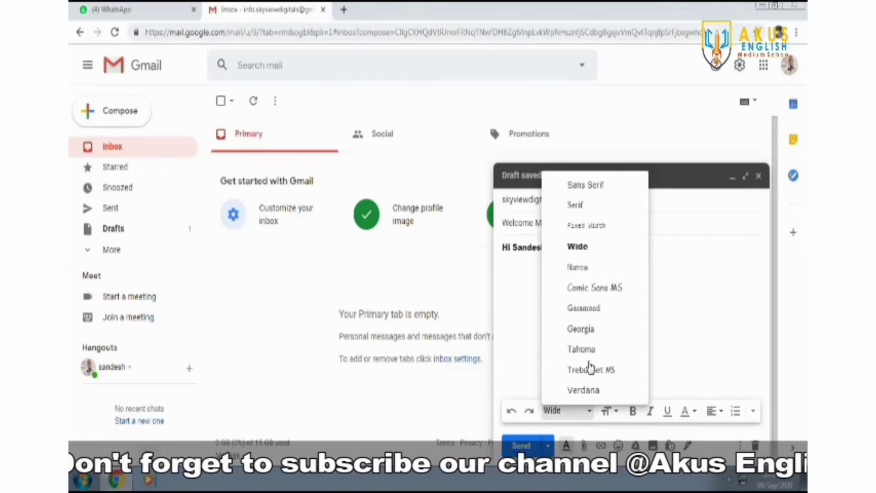
click(595, 290)
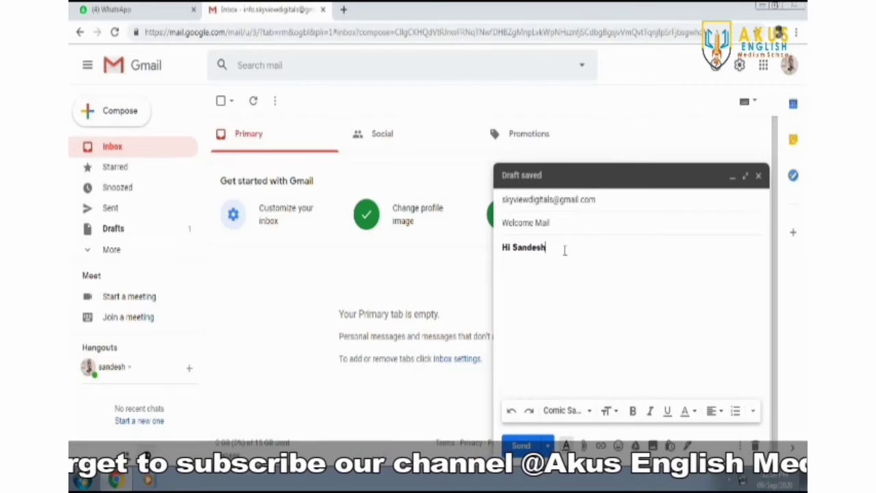
drag(563, 249, 469, 251)
click(590, 413)
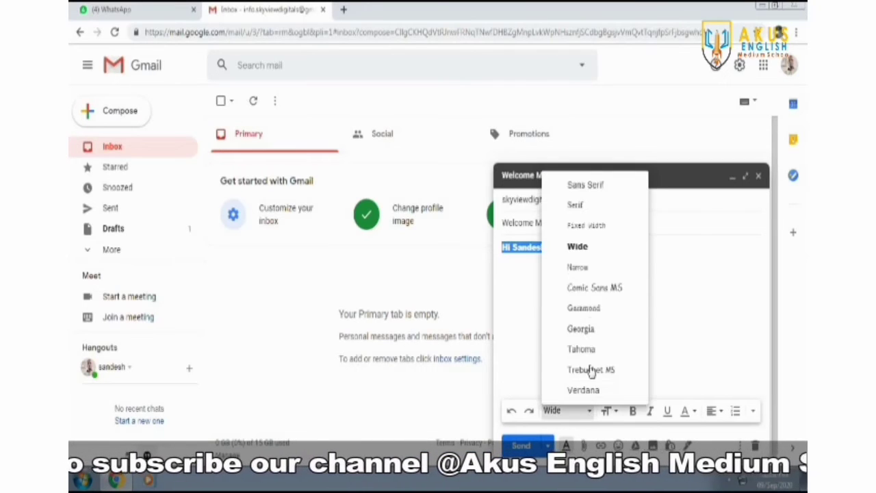
click(596, 289)
click(661, 304)
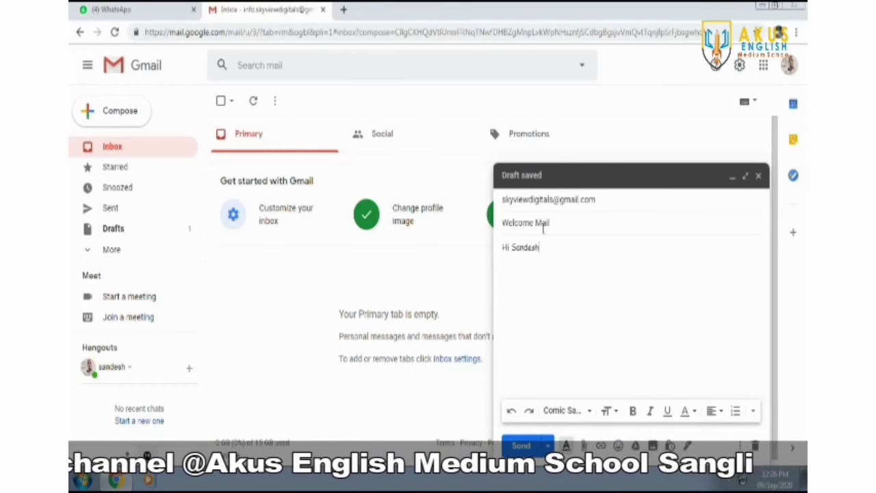
- Make the greeting Huge, bold, italic and underlined
drag(554, 247, 501, 252)
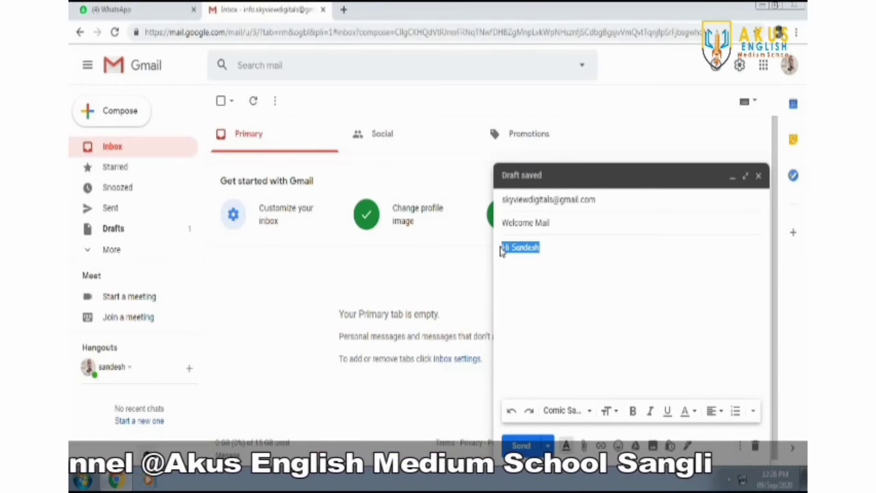
click(614, 416)
click(641, 390)
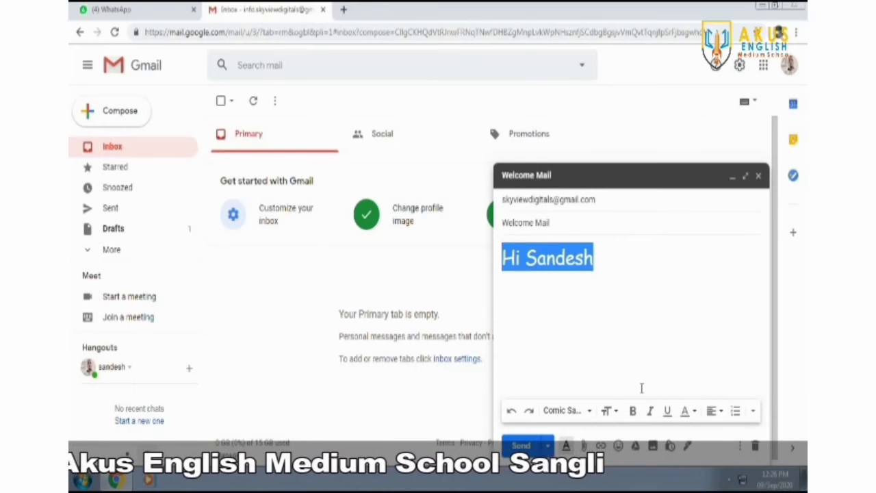
click(660, 338)
drag(617, 262, 489, 279)
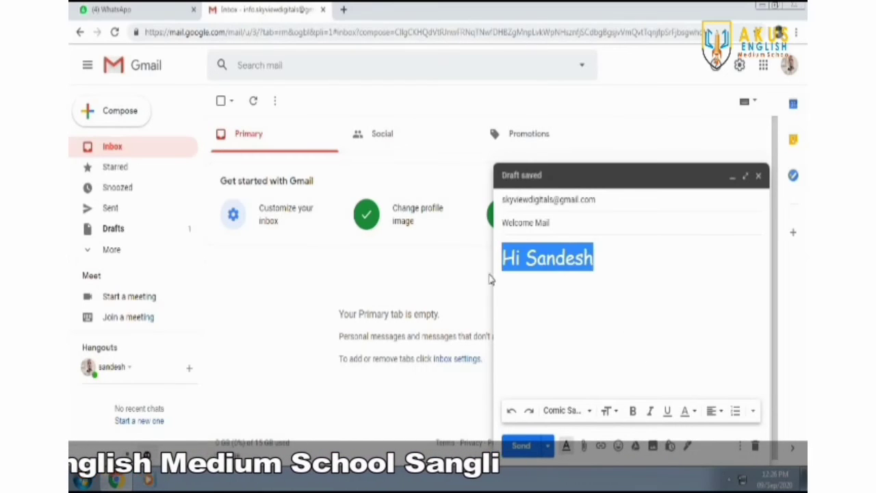
click(633, 416)
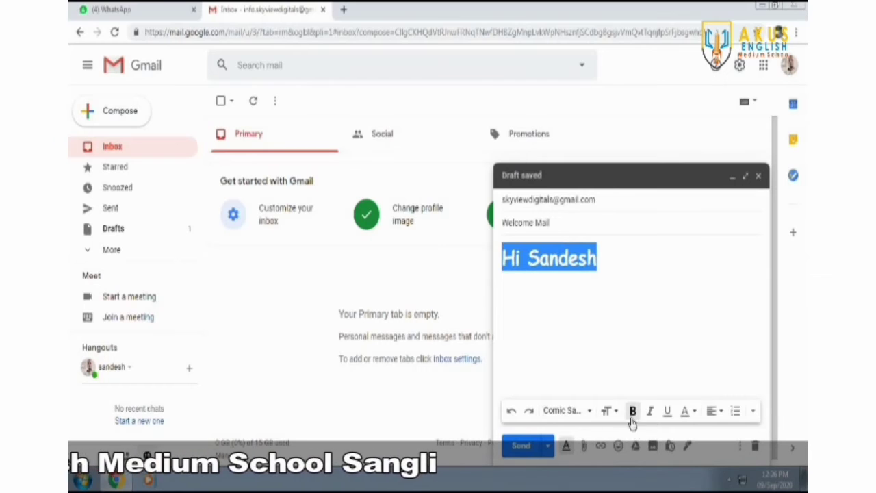
click(647, 335)
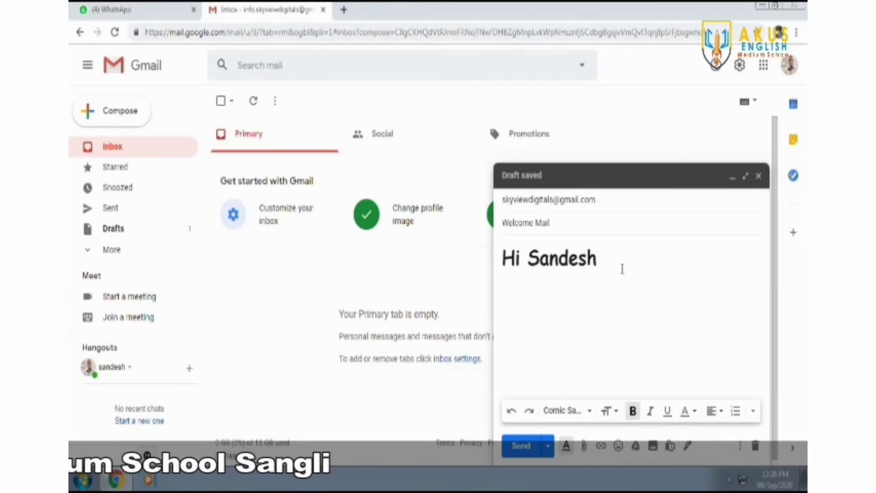
drag(622, 268, 479, 272)
click(650, 414)
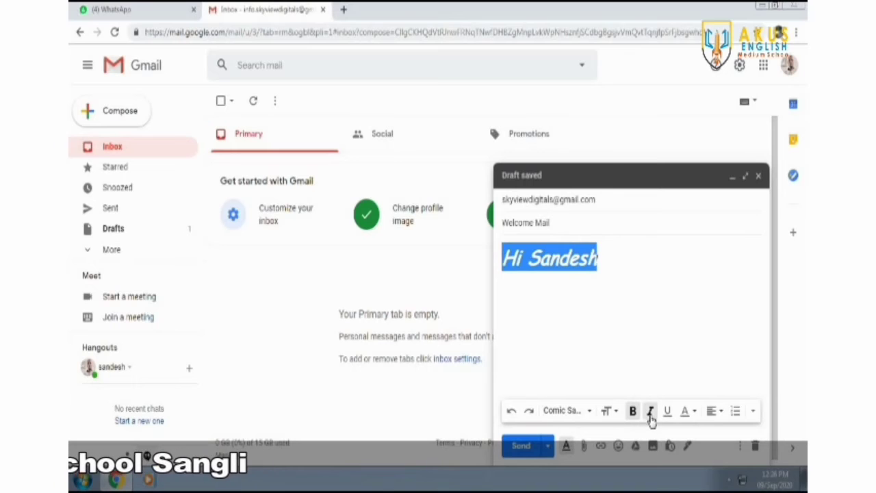
click(667, 412)
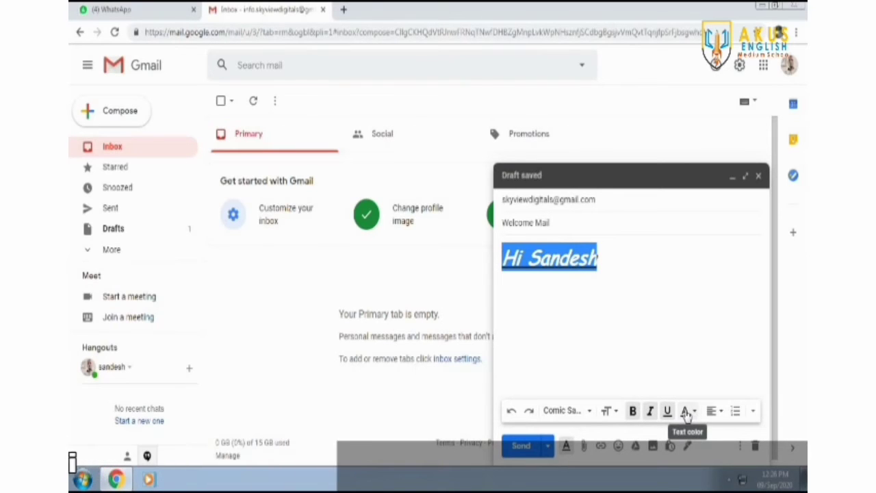
- Colour the greeting blue and centre-align it in the message body
click(687, 414)
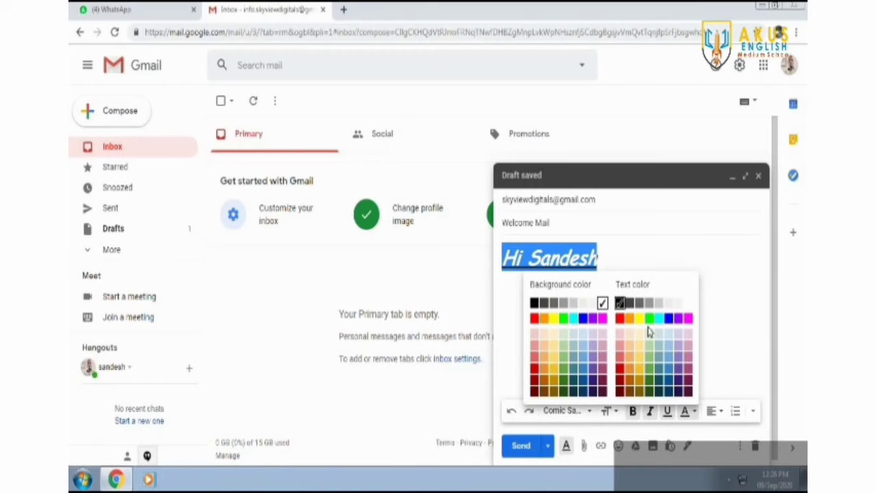
click(670, 319)
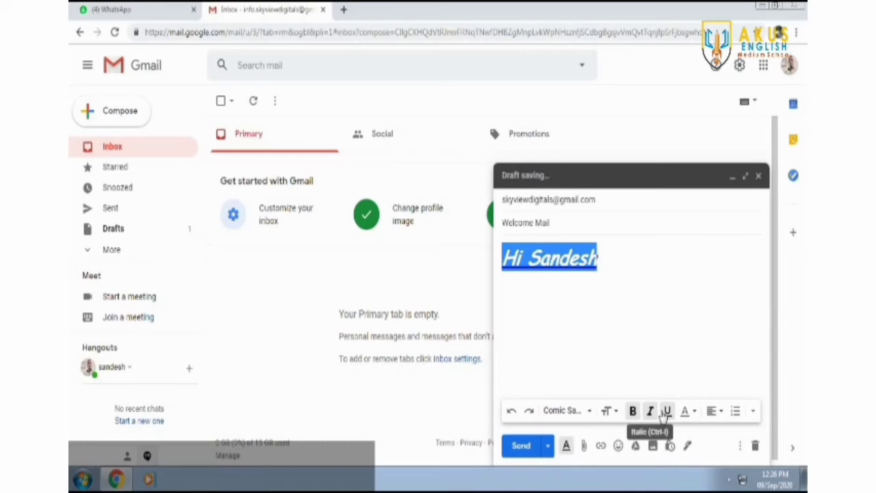
click(696, 338)
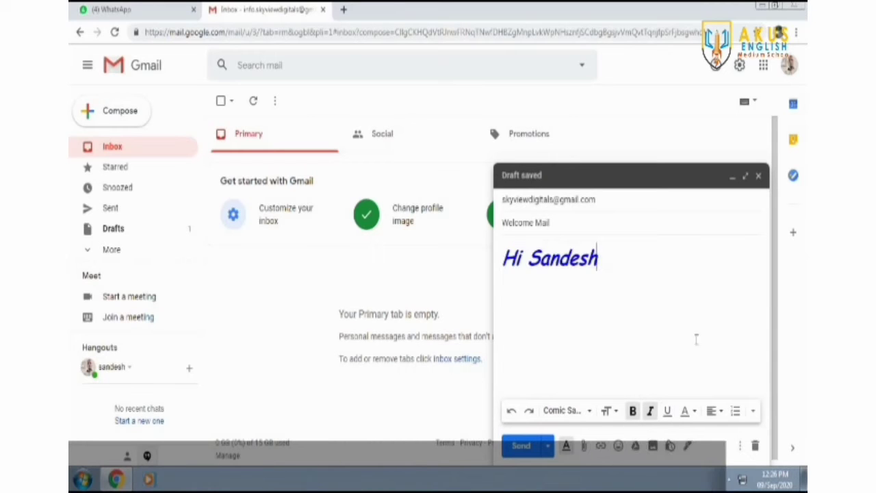
click(719, 410)
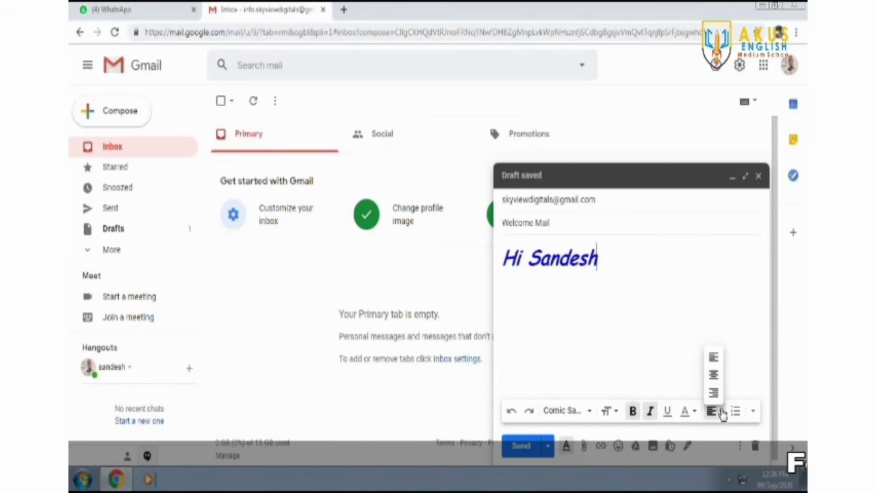
click(715, 373)
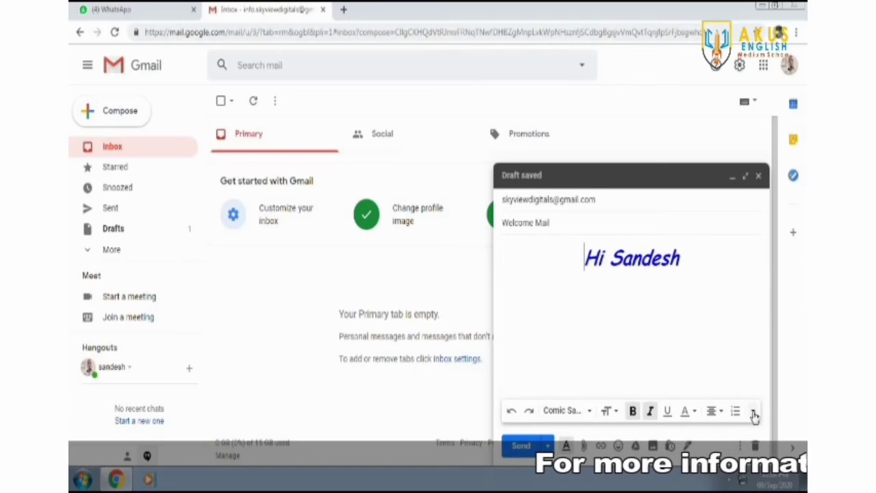
click(754, 411)
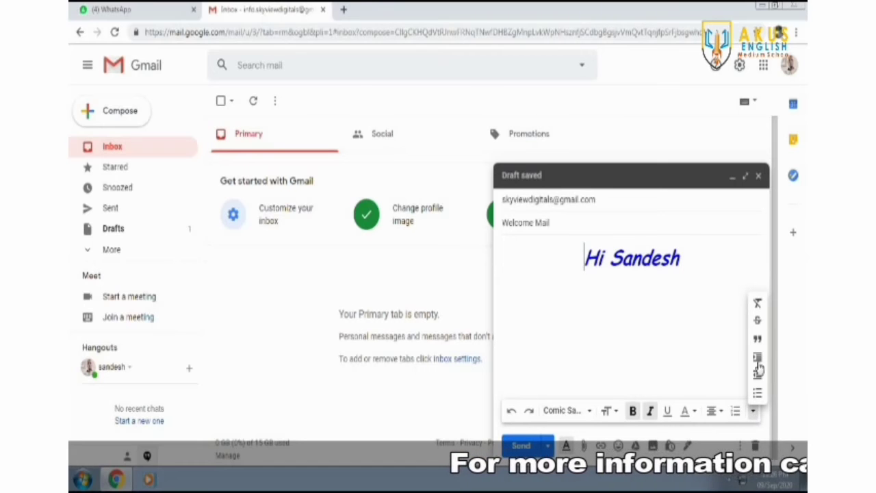
click(621, 332)
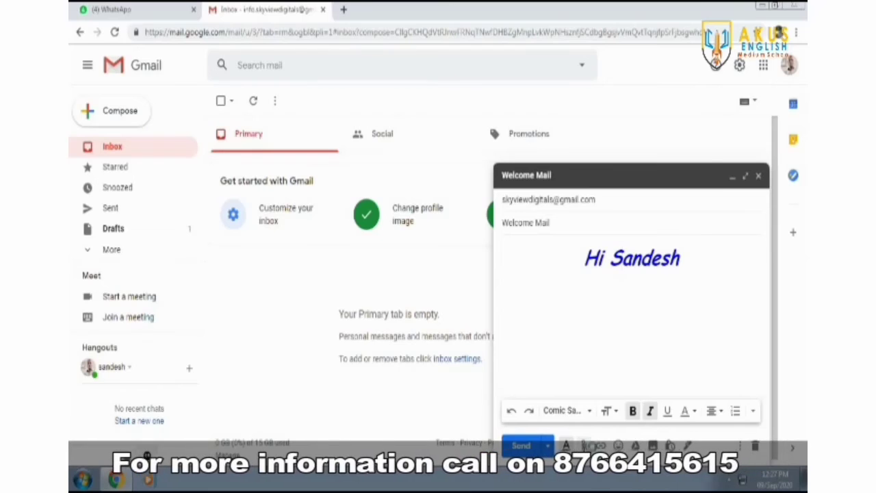
- Attach the photo IMG-20190926-WA0000.jpg to the draft
click(583, 445)
click(247, 96)
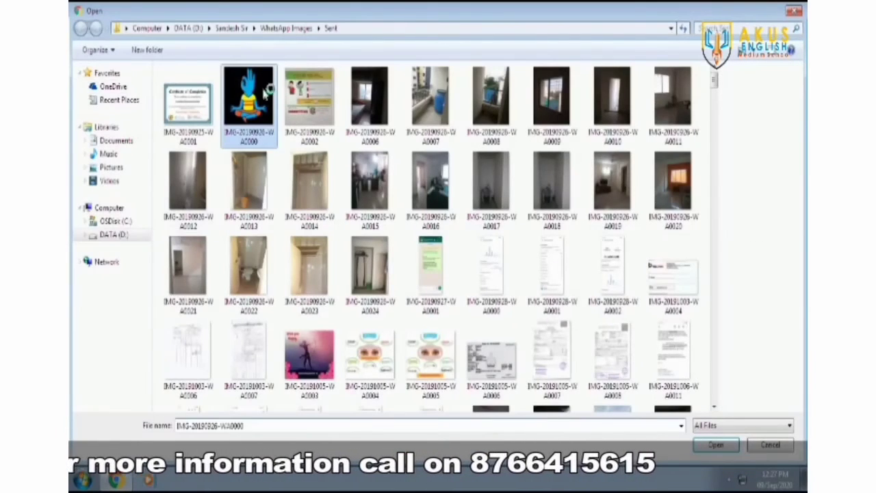
click(715, 445)
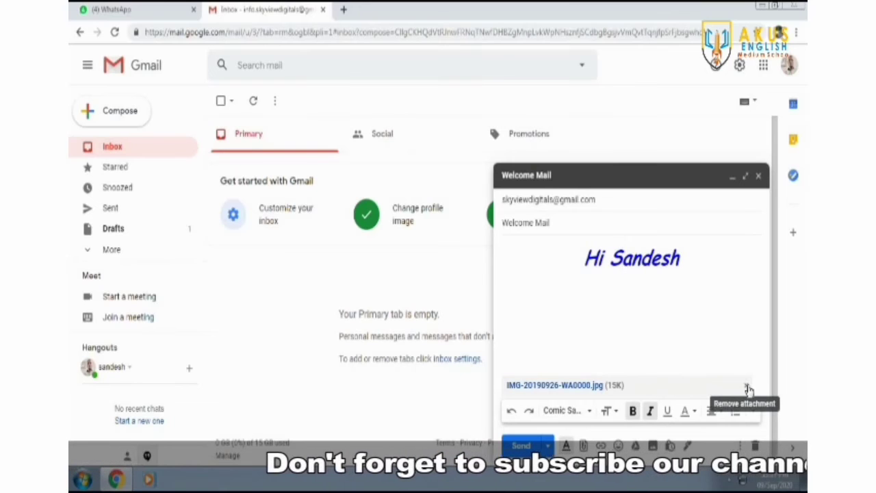
click(600, 446)
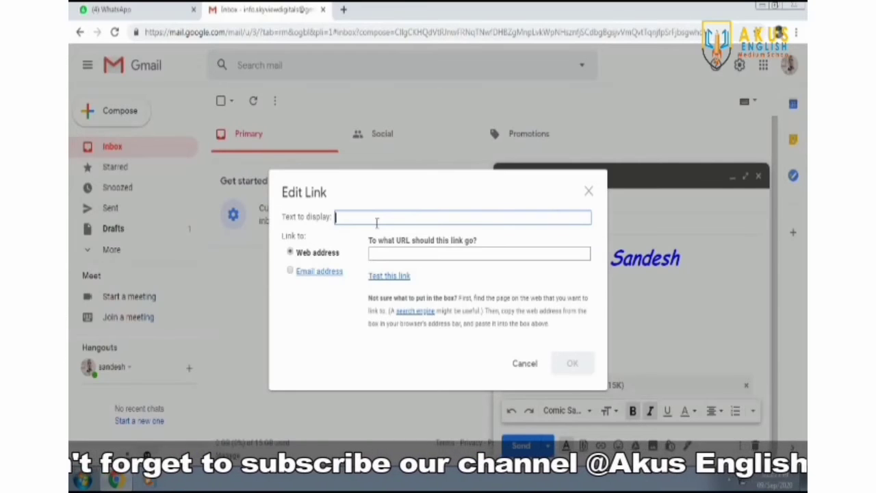
text(www.google.com)
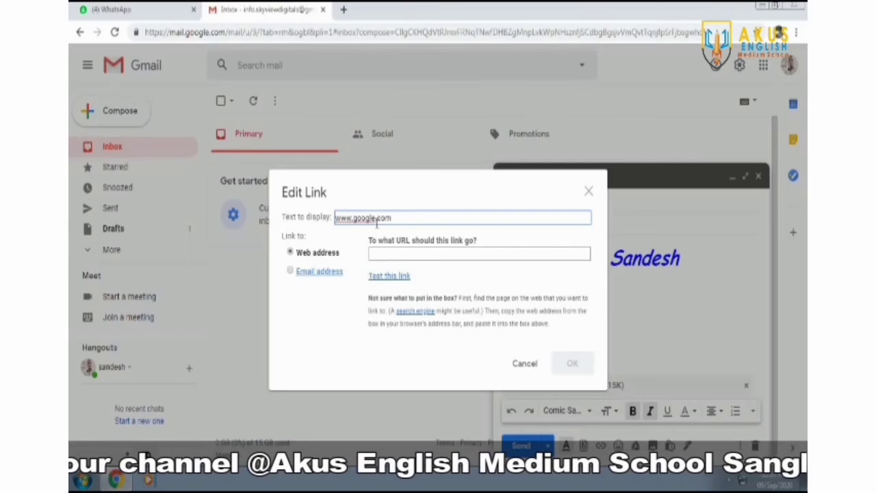
drag(397, 212, 328, 207)
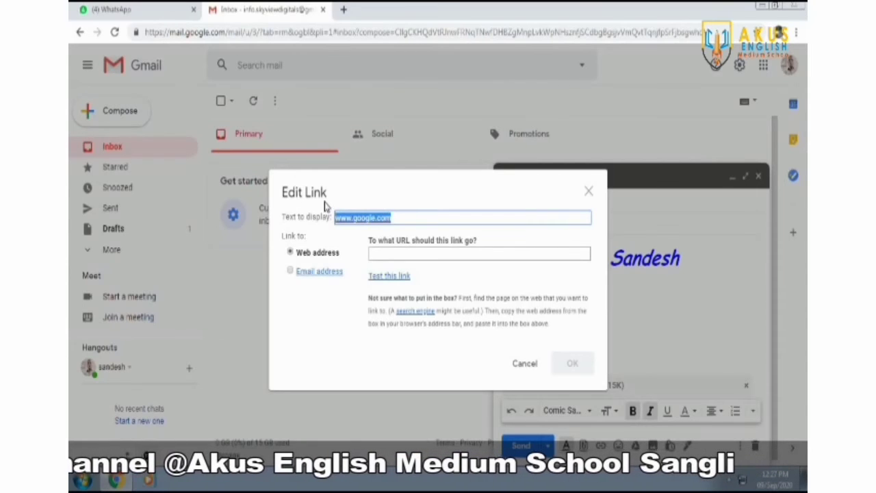
text(Click The link)
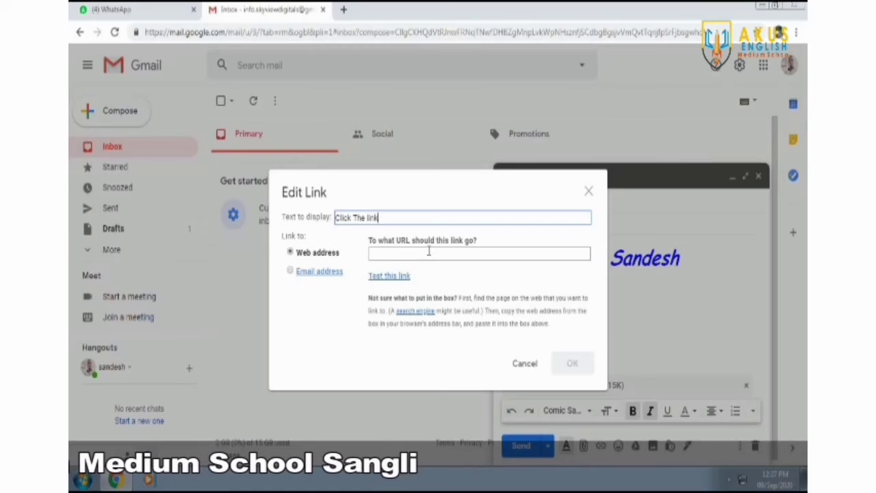
click(429, 251)
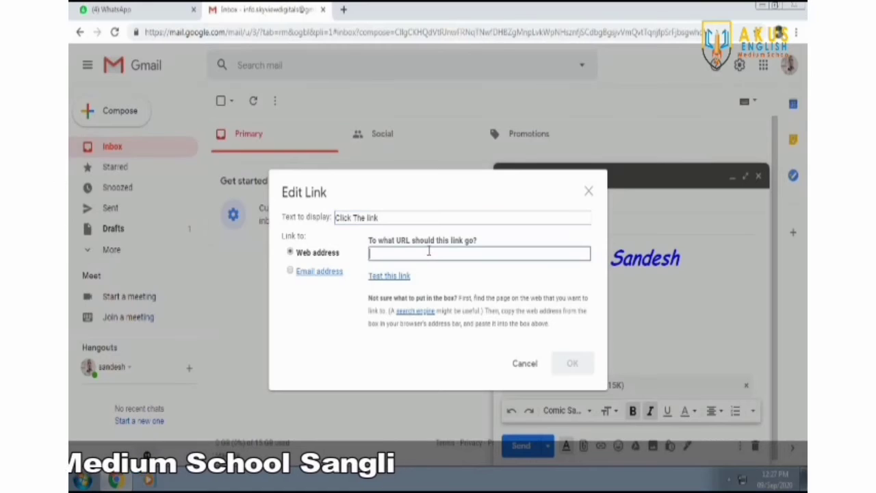
text(www.go)
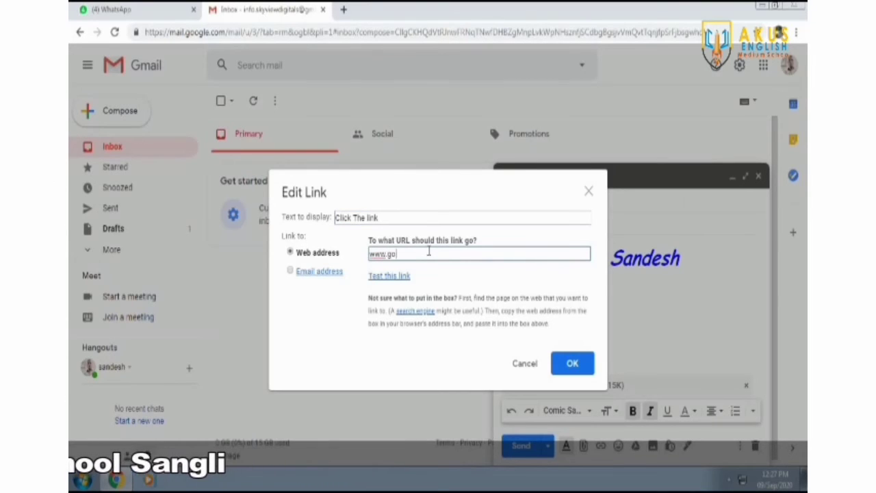
text(ogle.com)
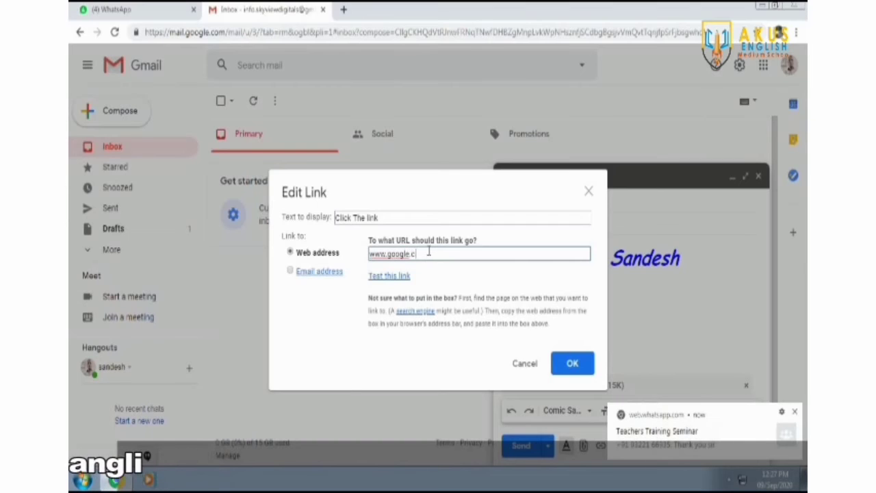
click(794, 413)
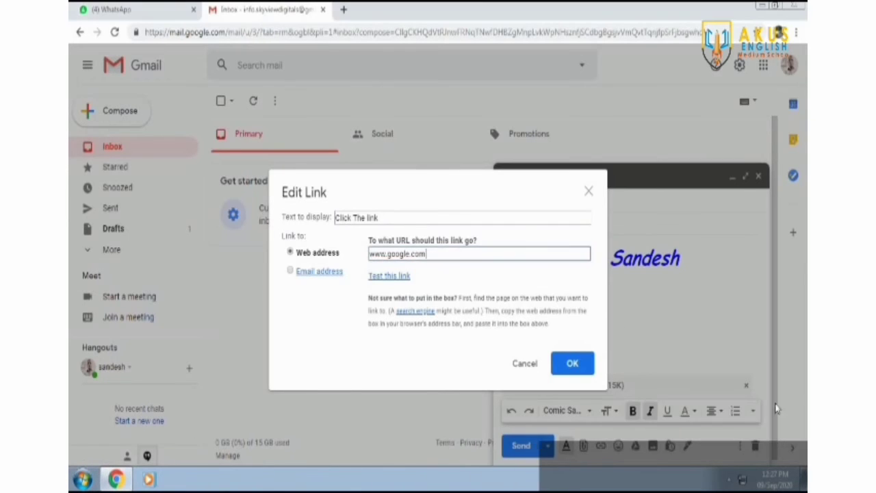
click(573, 364)
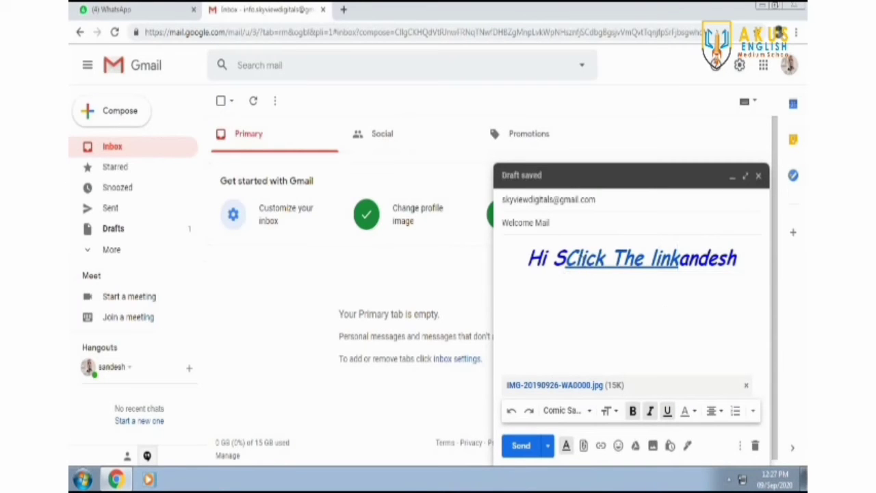
- Check the new link, then delete and restore the name letters that follow it
click(565, 260)
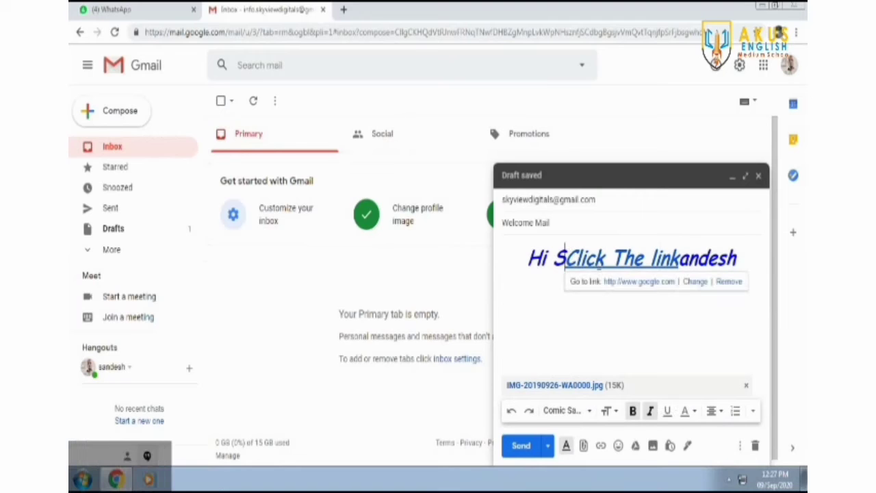
drag(678, 259, 745, 260)
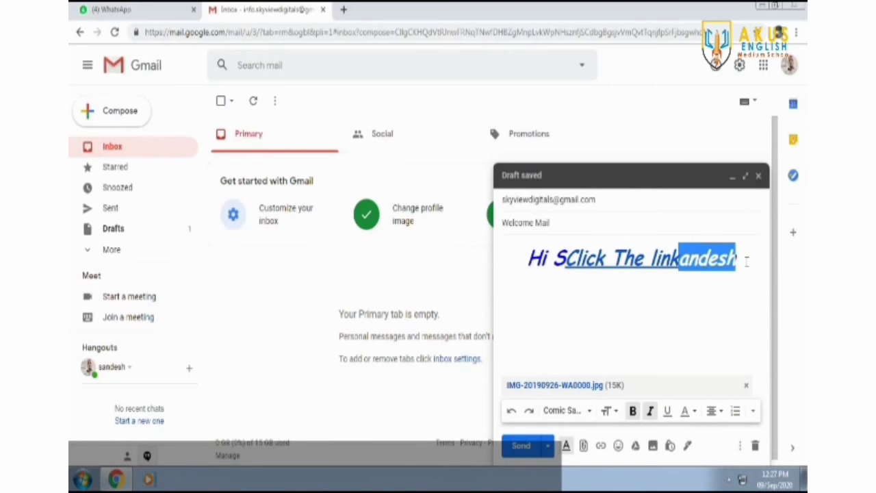
key(BackSpace)
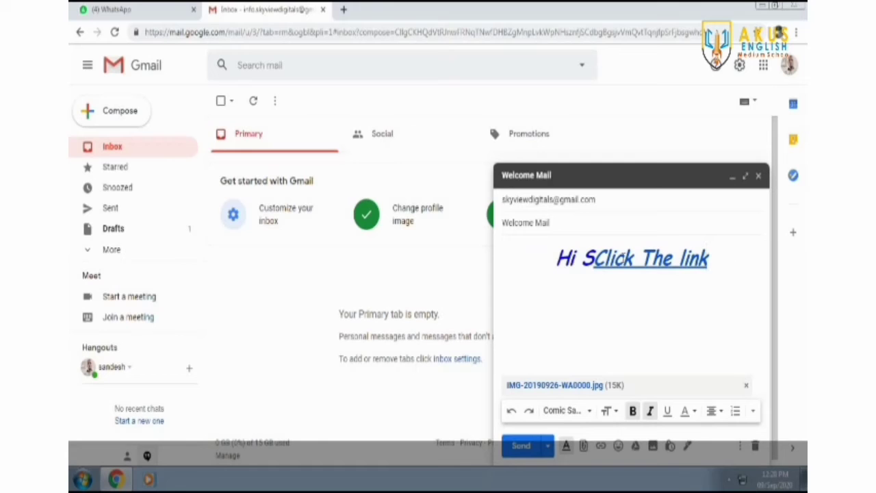
key(Left)
key(Left)
key(Left)
key(Left)
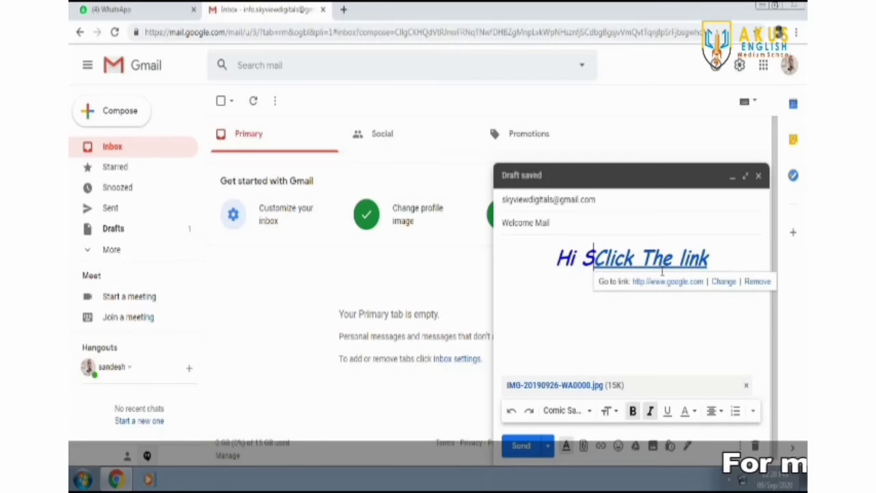
key(ctrl+z)
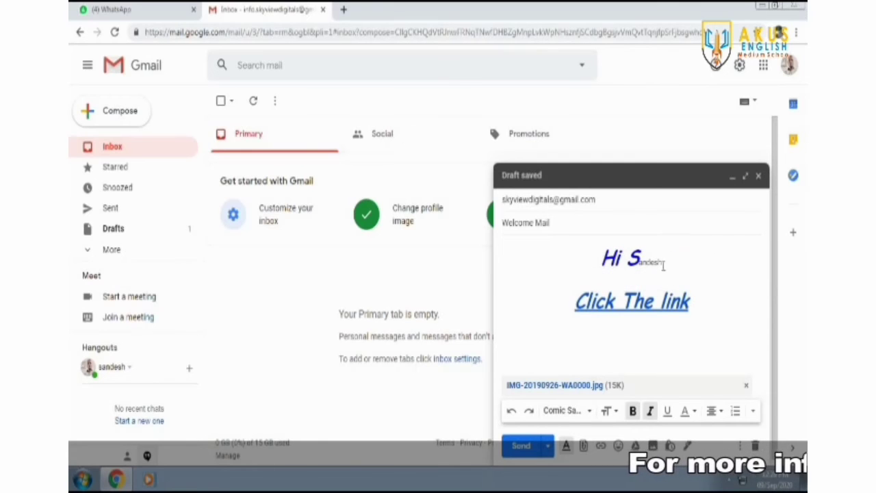
- Make the trailing name letters Huge, Comic Sans MS and blue to match the greeting
drag(639, 261, 669, 261)
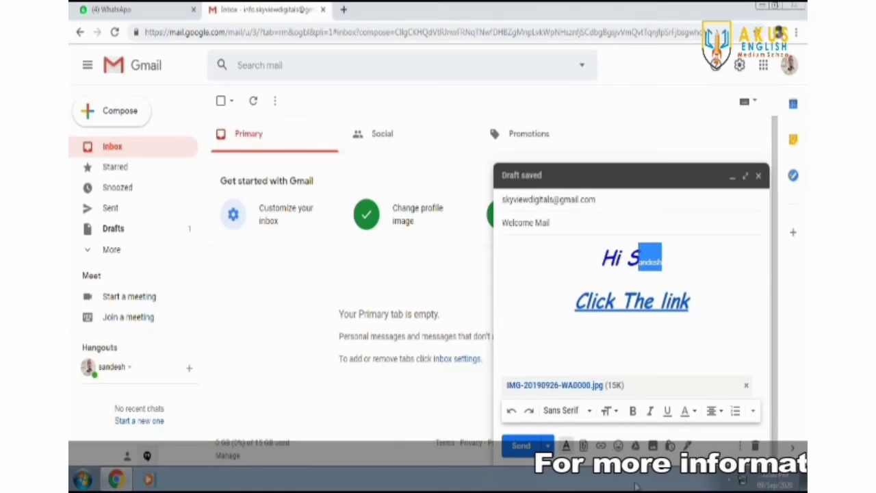
click(613, 411)
click(643, 390)
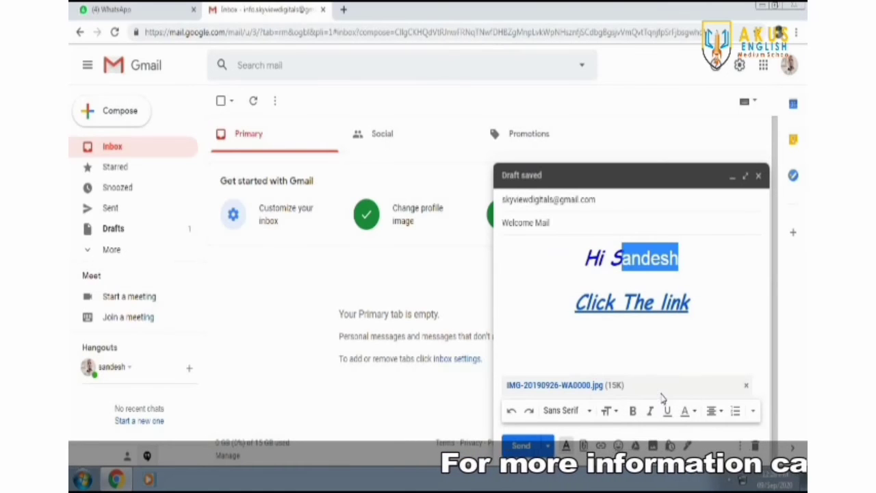
click(591, 411)
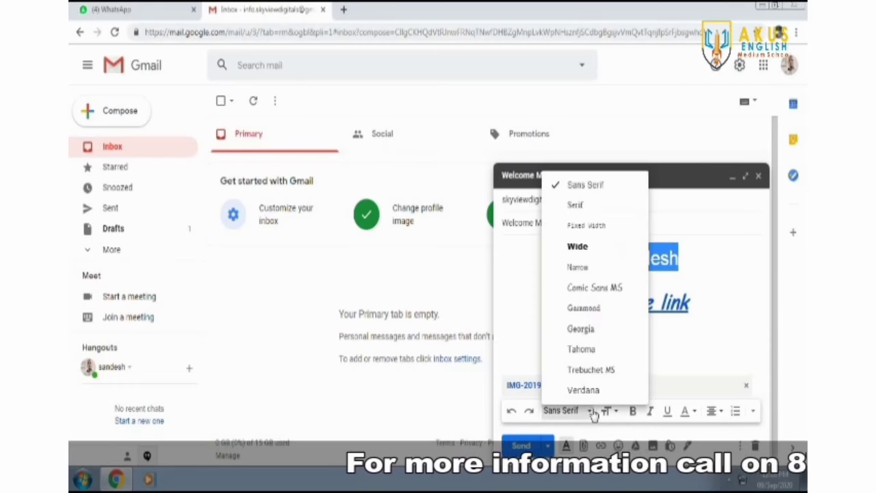
click(600, 288)
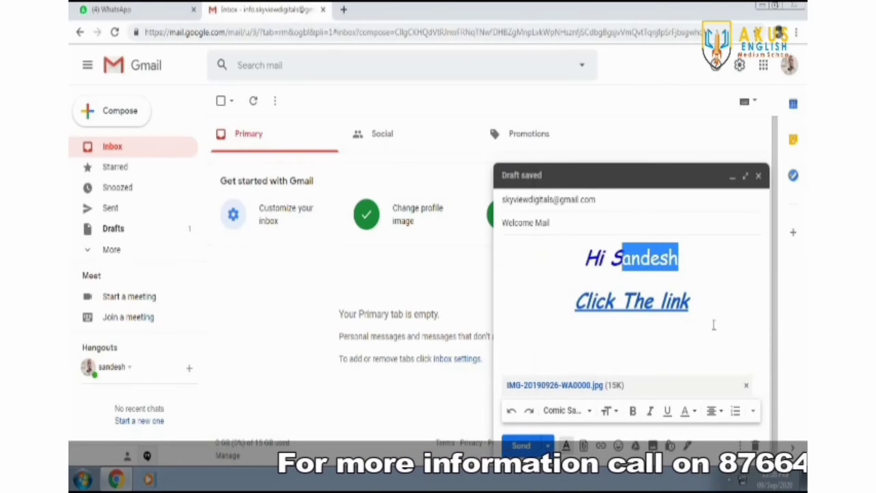
click(696, 412)
click(670, 321)
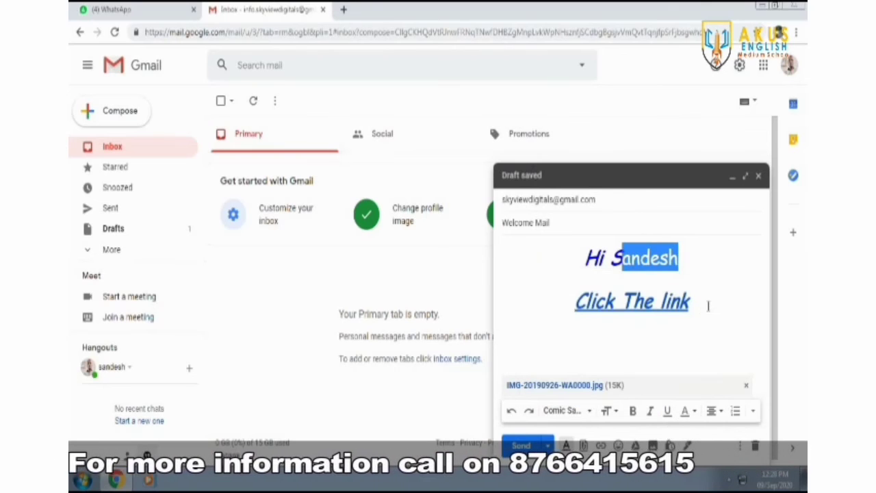
click(725, 336)
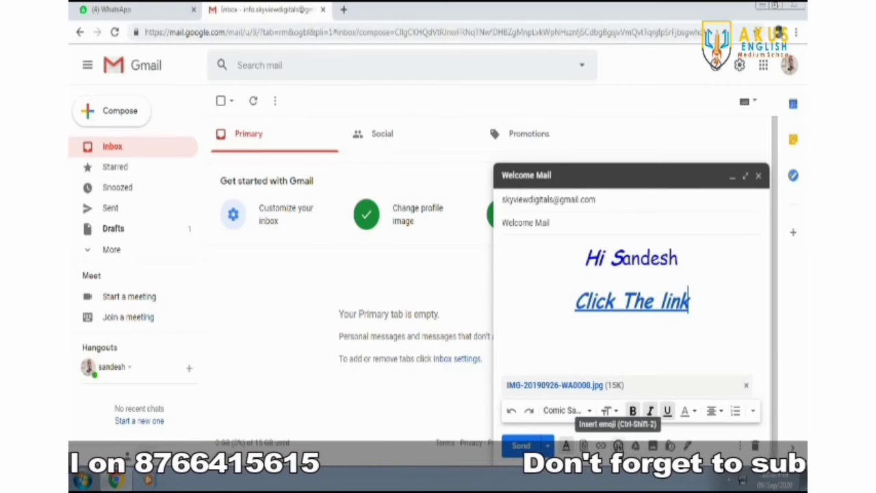
- Add a smiley emoji right after the 'Click The link' text
click(617, 445)
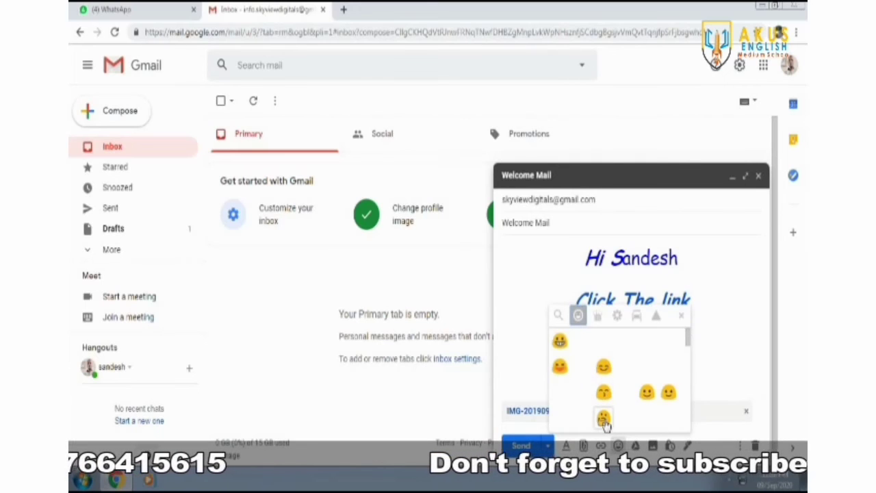
click(604, 420)
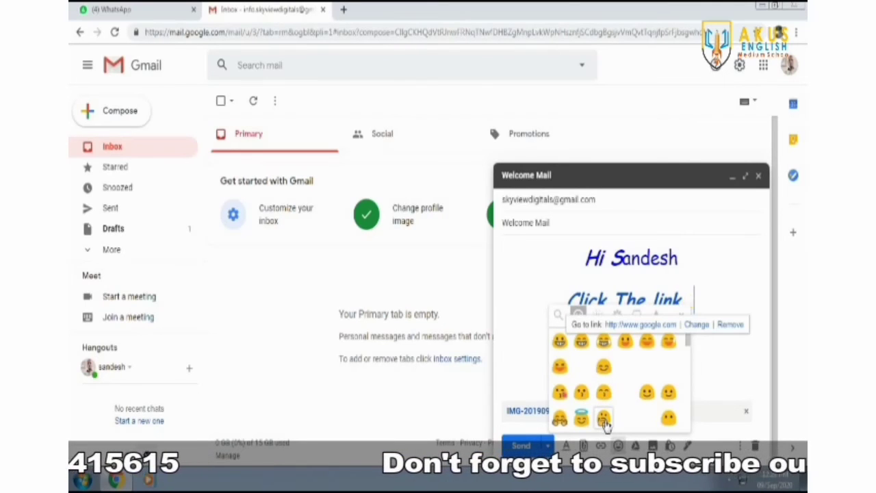
click(745, 368)
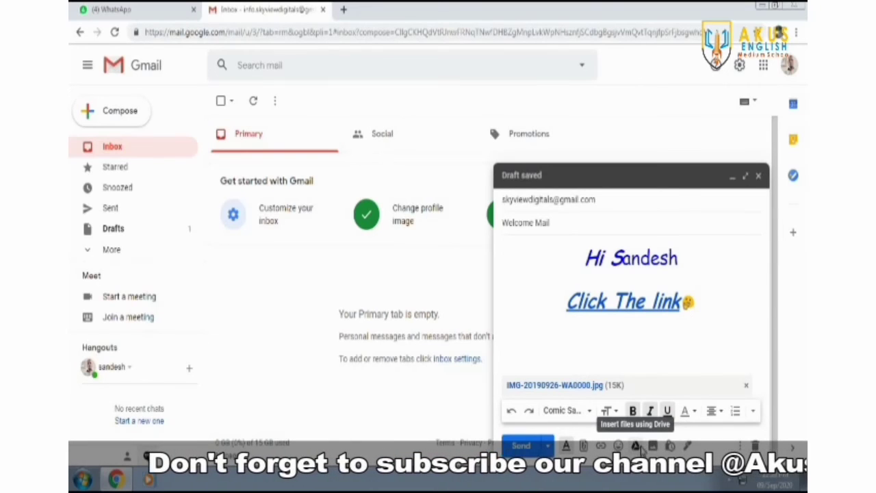
- Insert the photo inline in the body beneath the link line
click(636, 446)
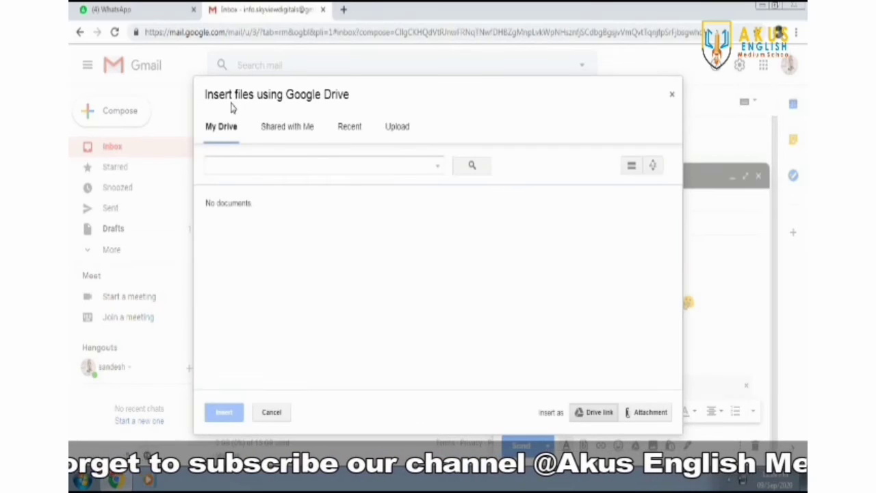
click(671, 98)
click(653, 445)
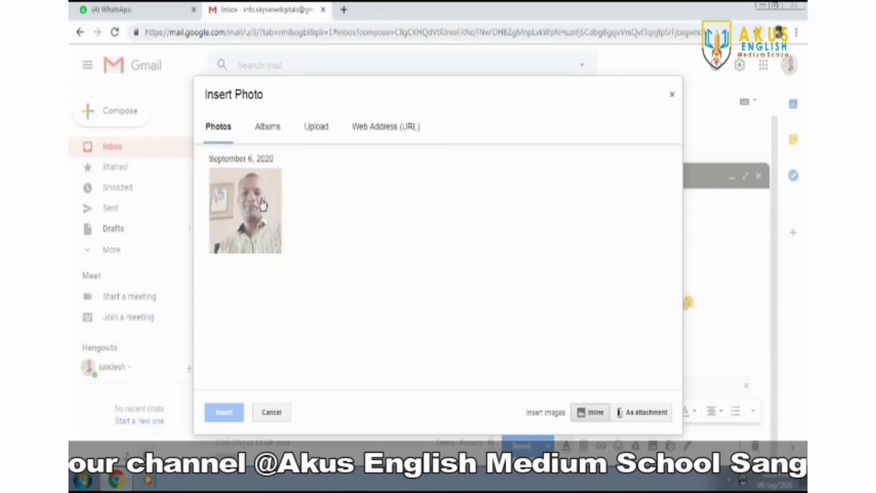
click(260, 214)
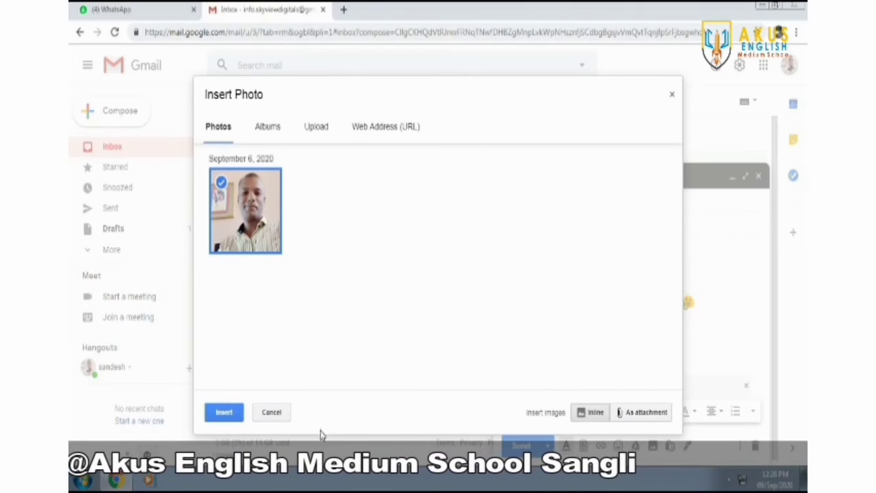
click(238, 417)
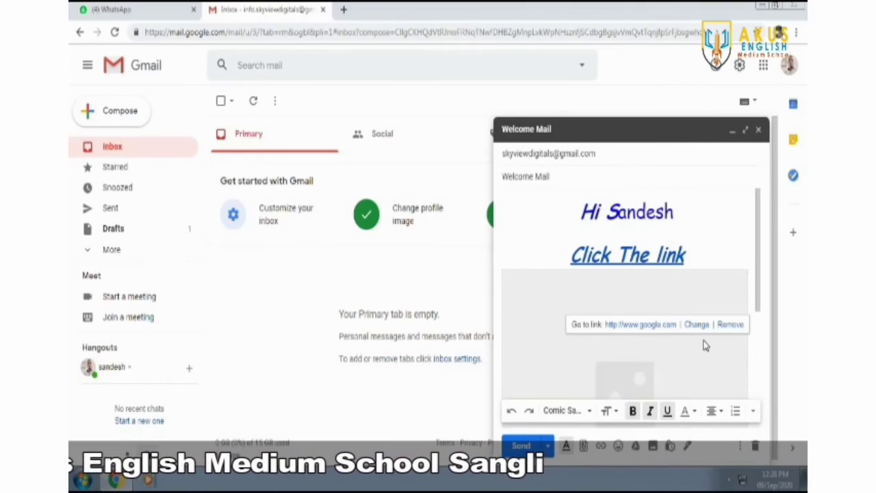
drag(759, 297, 760, 387)
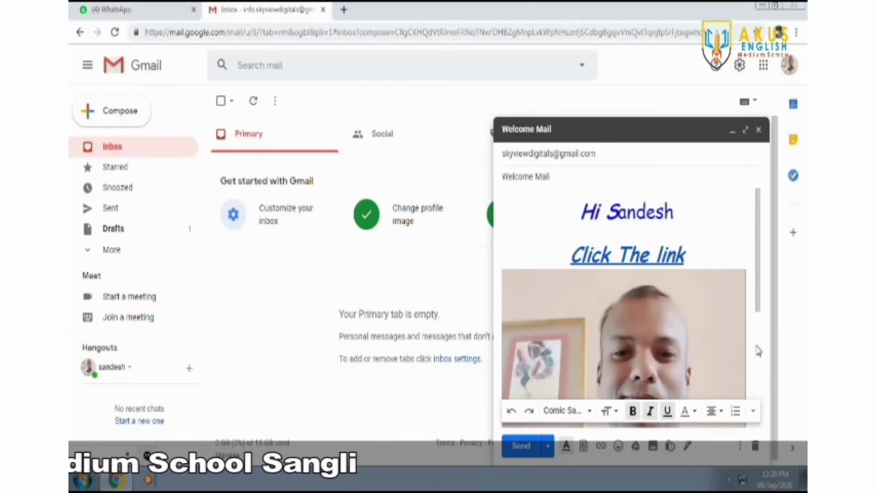
drag(758, 293, 762, 410)
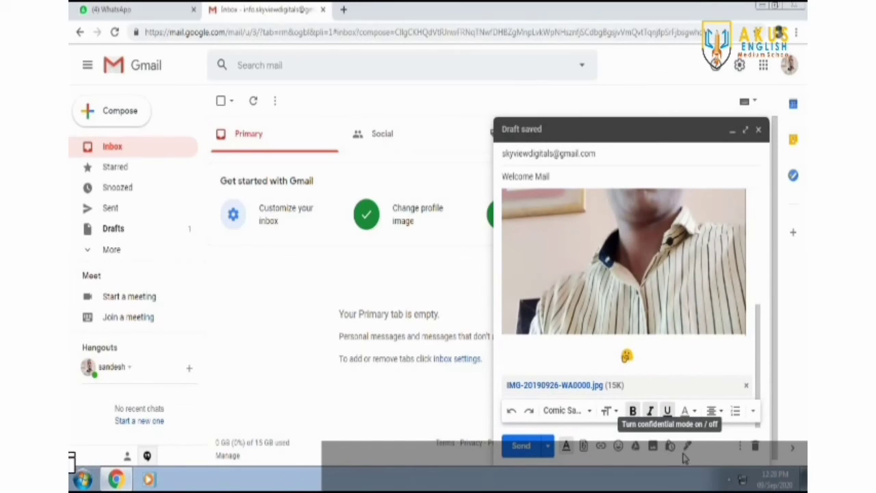
- Keep No signature and run a spelling check on the draft
click(688, 447)
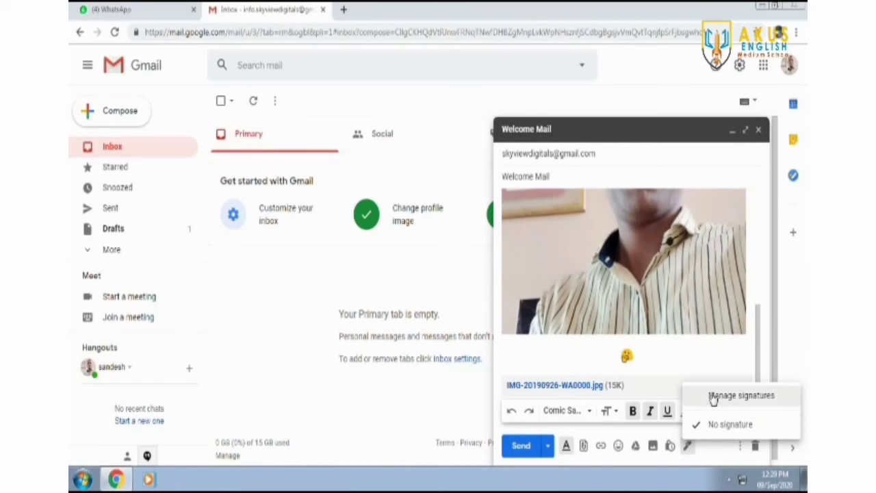
click(681, 353)
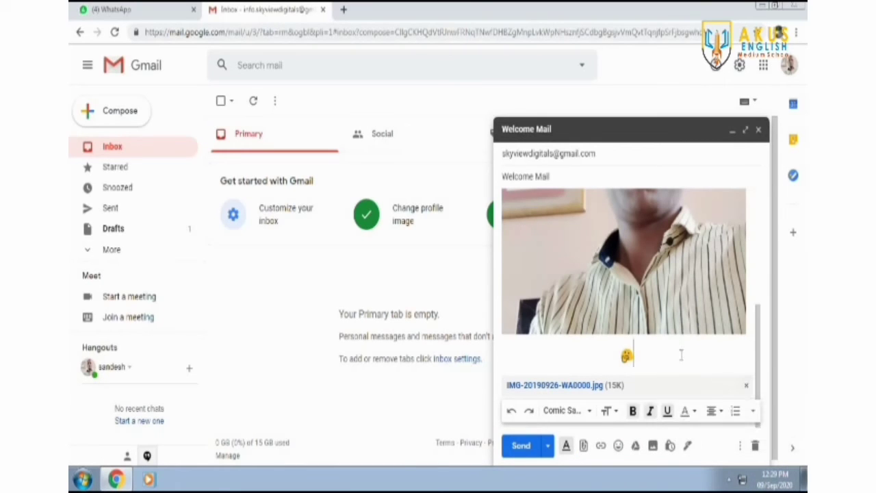
click(739, 446)
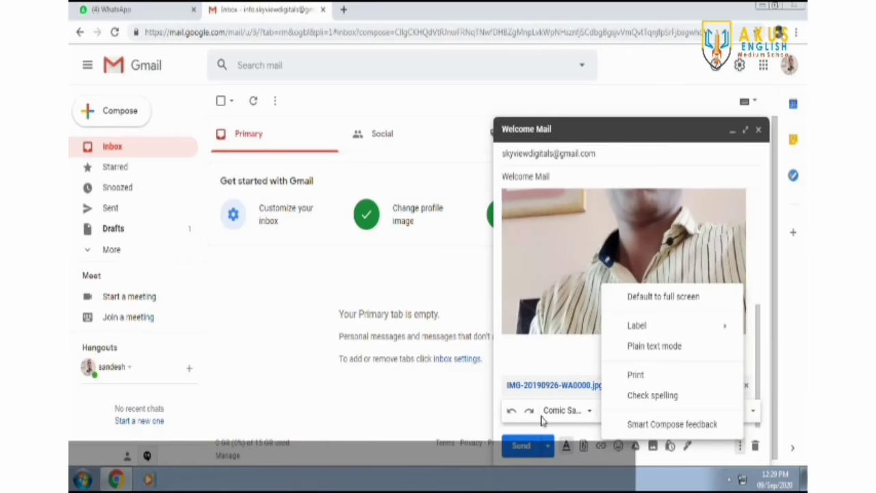
click(632, 396)
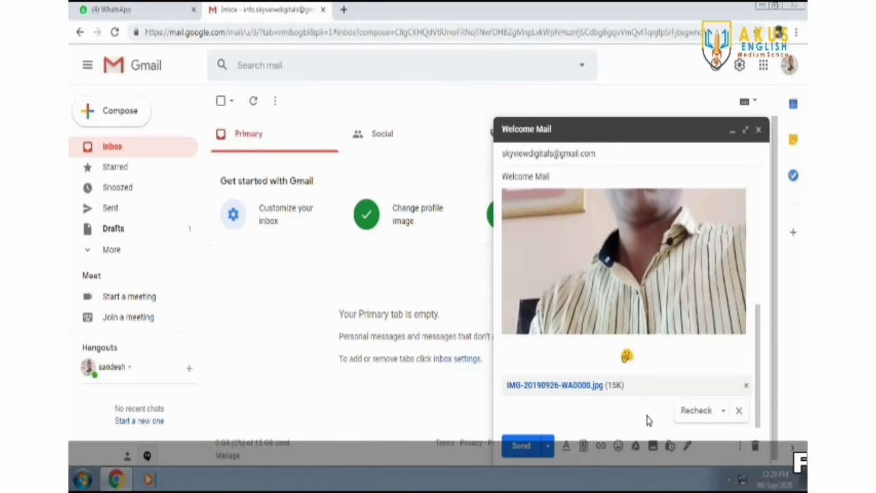
click(739, 412)
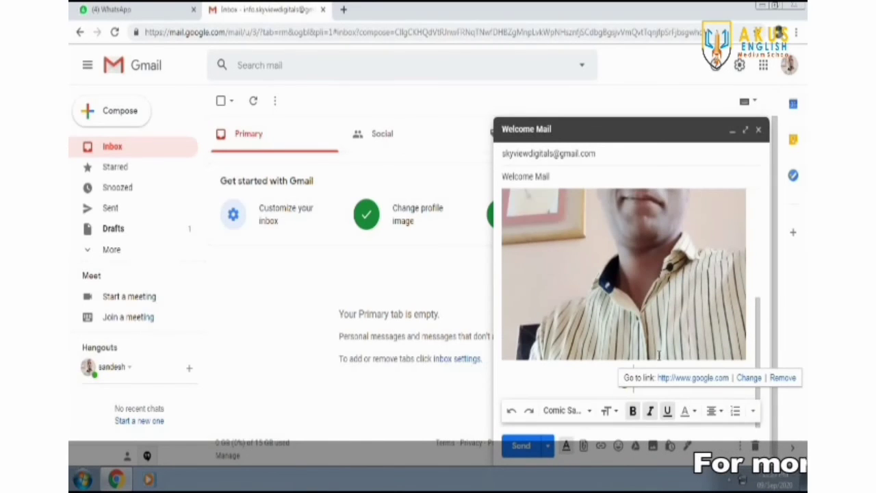
- Reveal the schedule send option on the Send button
scroll(622, 308, up, 3)
scroll(623, 294, down, 3)
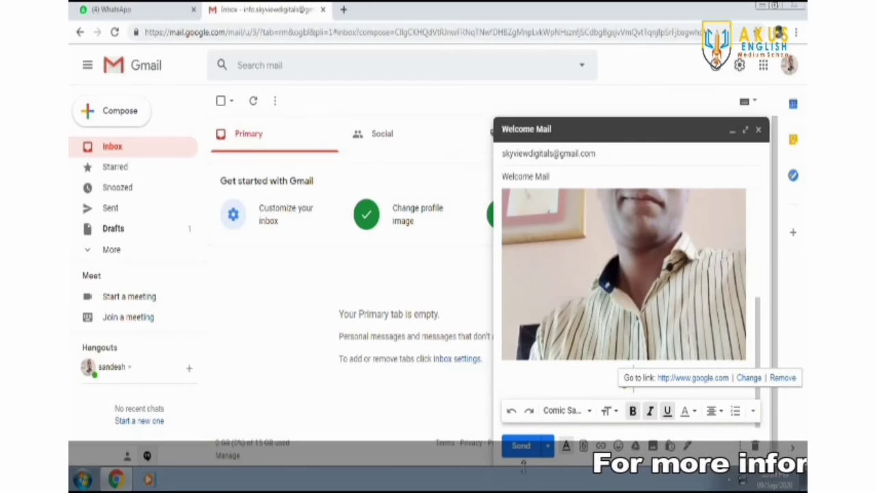
click(547, 445)
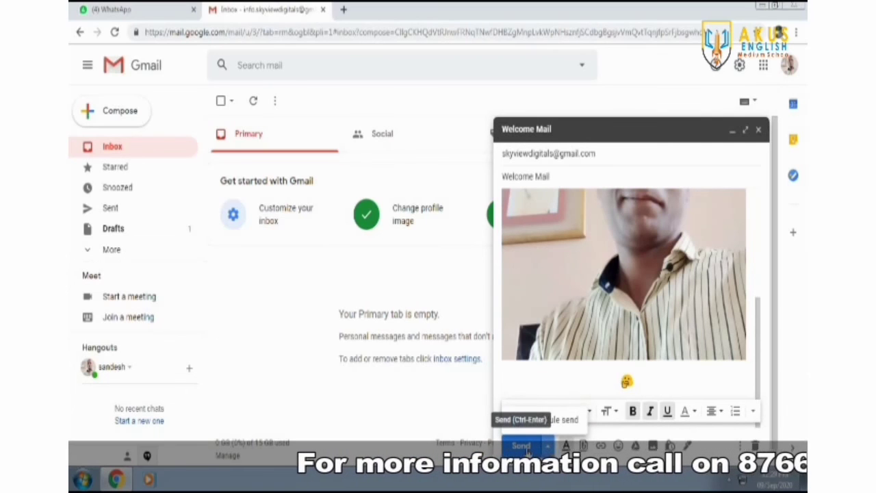
- Back out of the custom Schedule send date and time, then send 'Welcome Mail' immediately
click(559, 428)
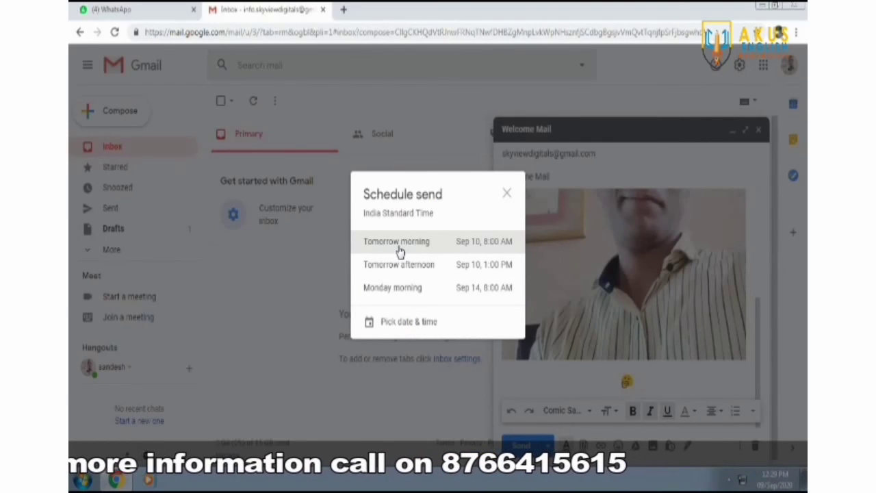
click(410, 322)
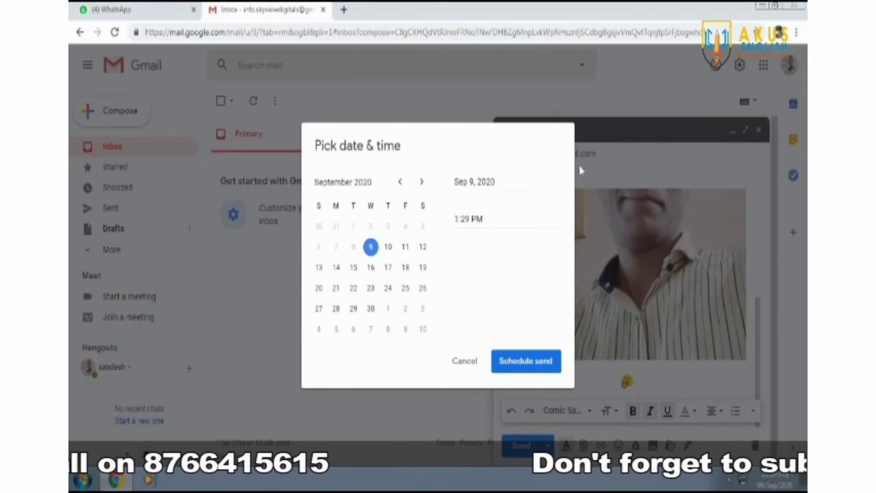
click(467, 363)
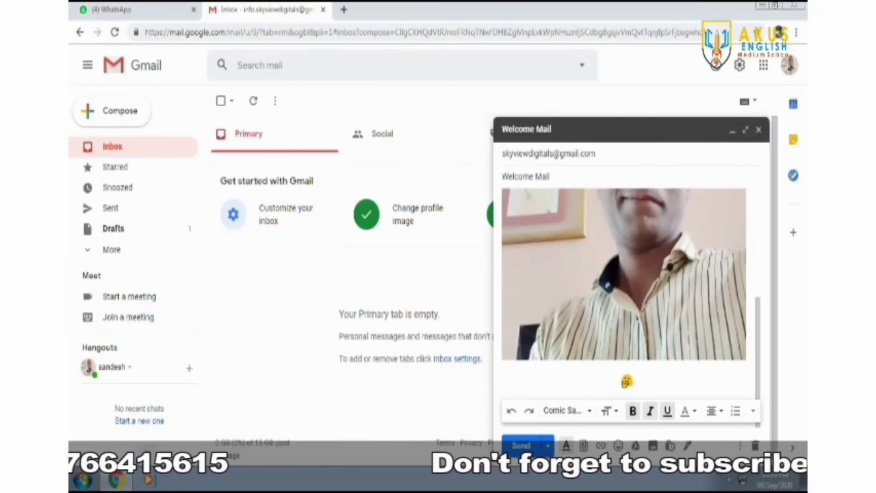
click(517, 448)
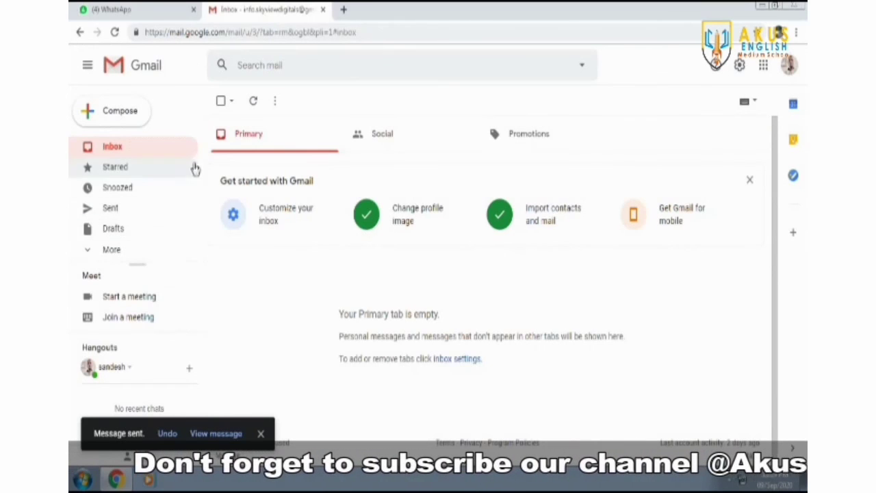
- Go to Sent to find 'Welcome Mail' and expand the sidebar with More
click(111, 210)
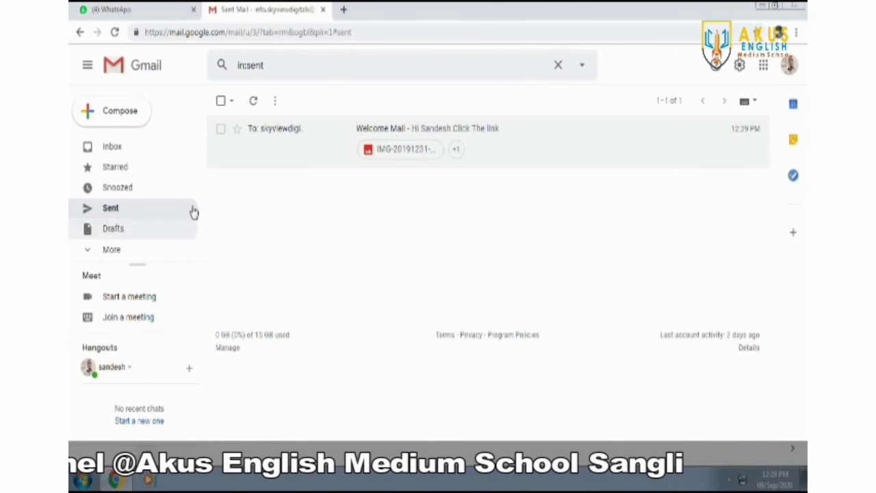
click(90, 254)
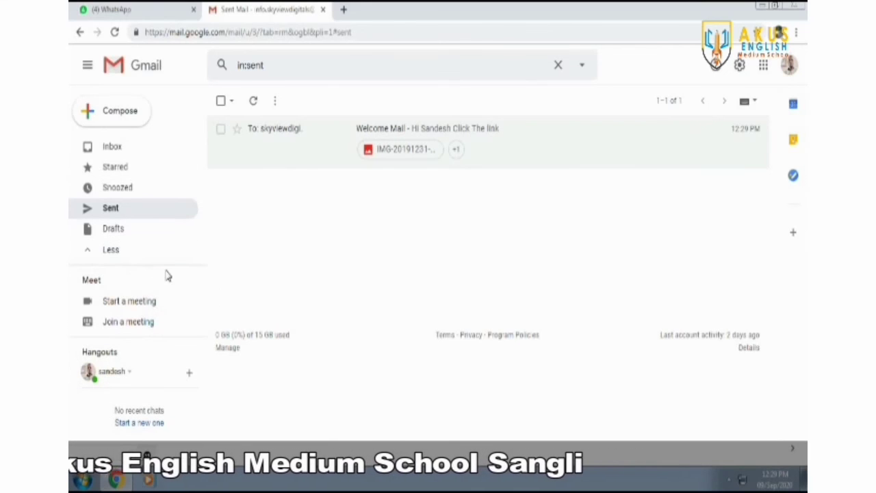